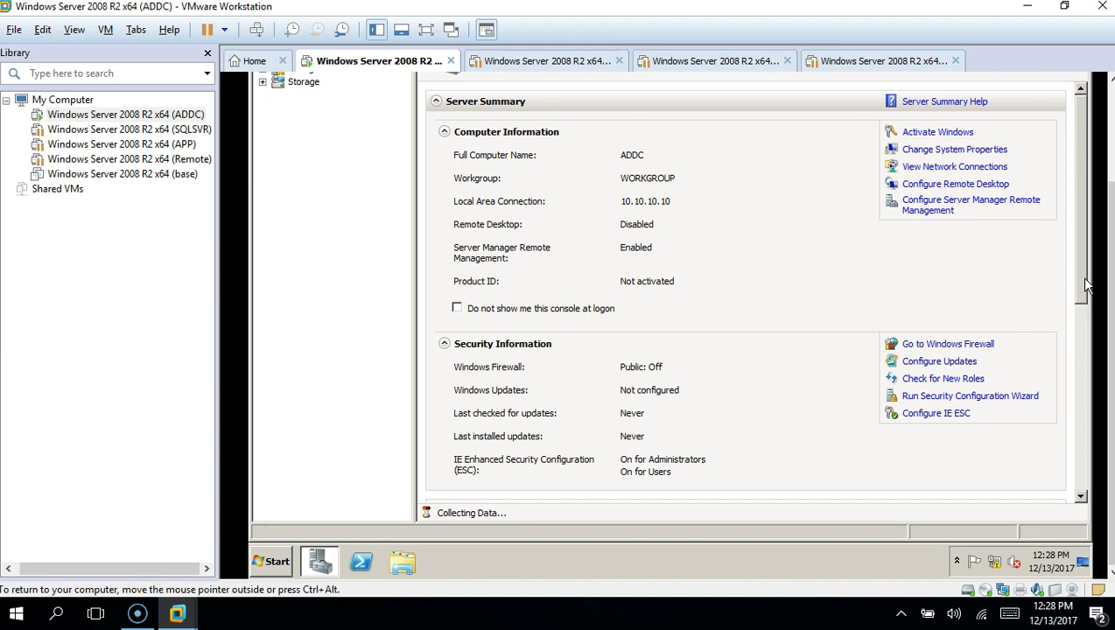
# Step: Open the Add Roles Wizard from the Roles Summary section of Server Manager
pyautogui.moveTo(1083, 281); pyautogui.dragTo(1068, 422)
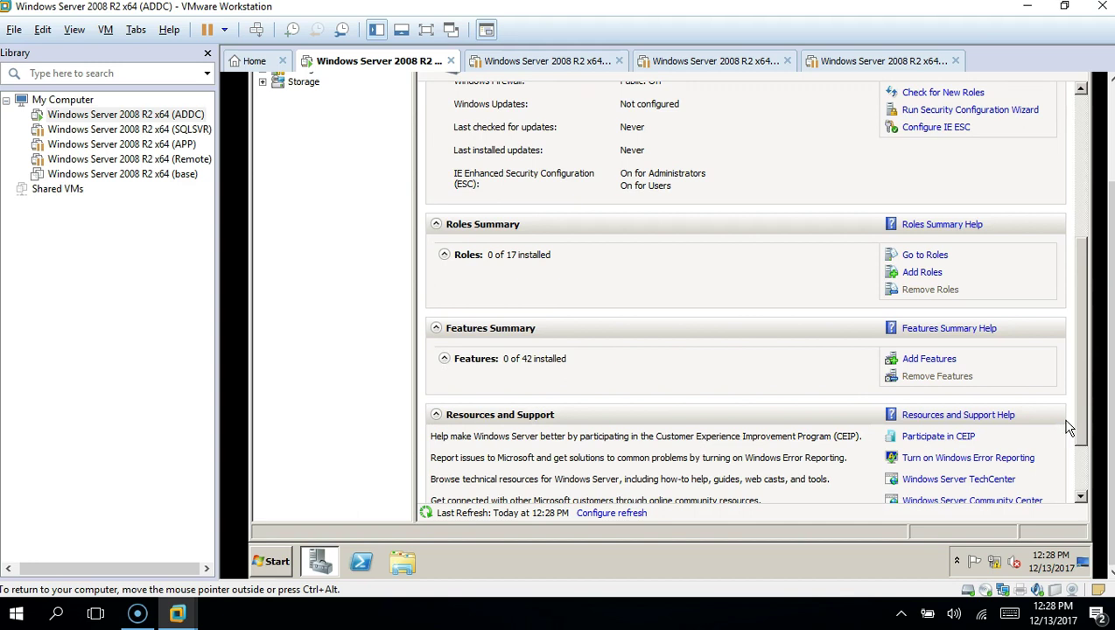
pyautogui.click(923, 274)
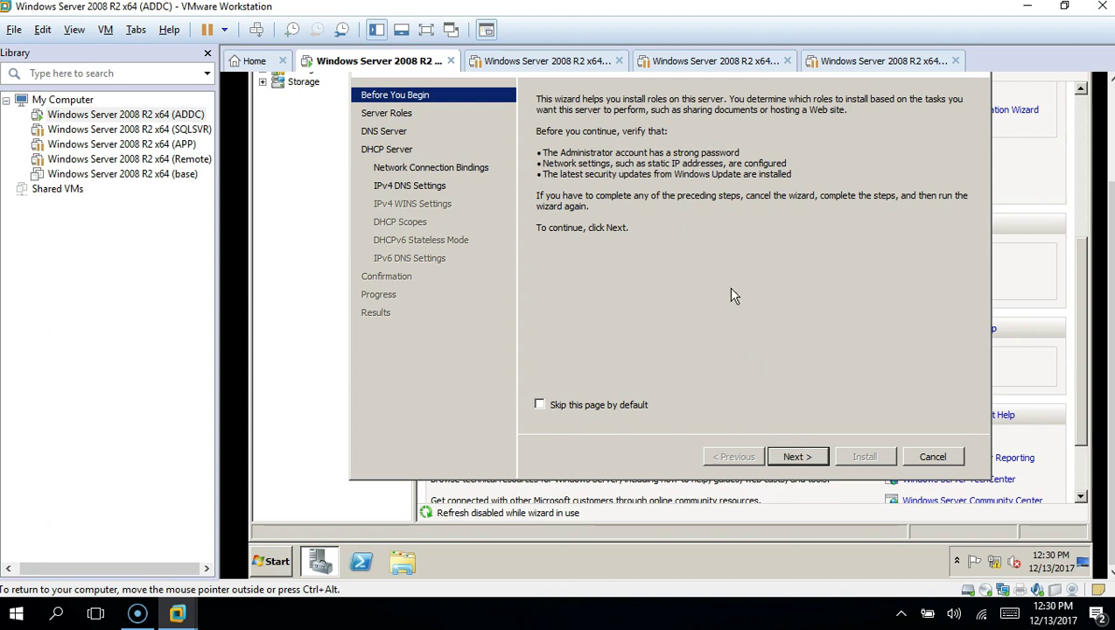
# Step: Replace DHCP and DNS Server with Active Directory Domain Services plus .NET Framework 3.5.1, reaching Confirmation
pyautogui.click(794, 457)
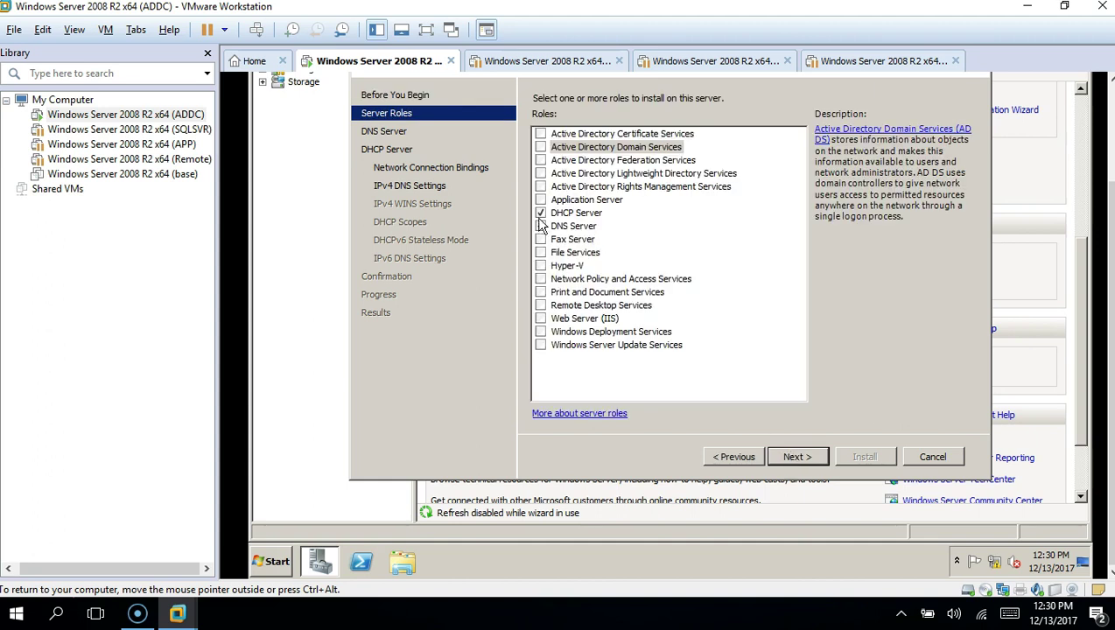
pyautogui.click(541, 213)
pyautogui.click(540, 226)
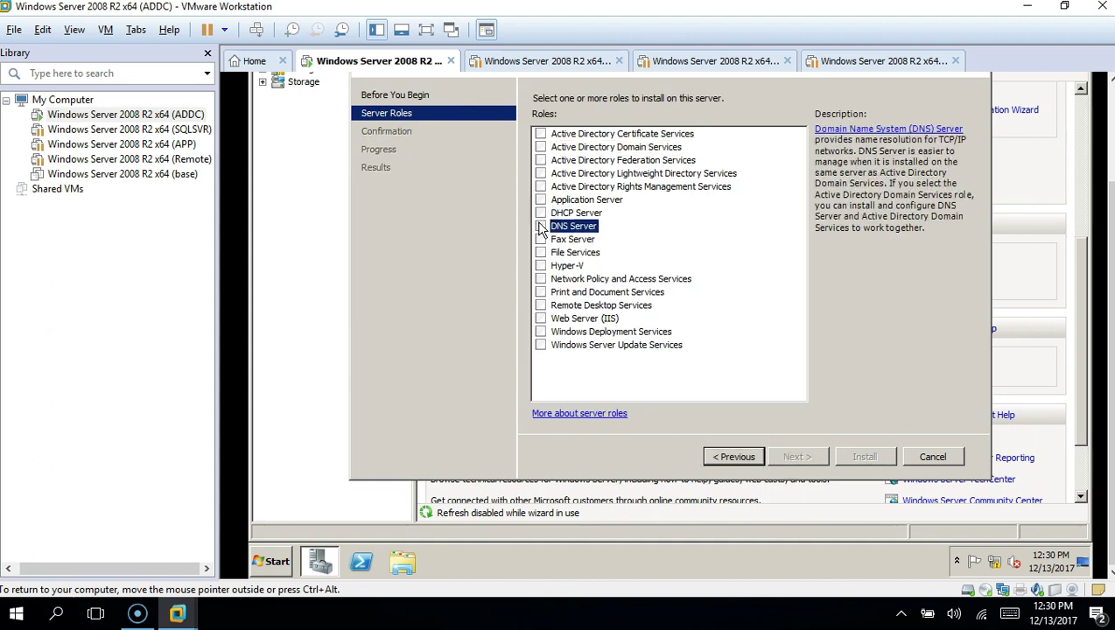
pyautogui.click(542, 147)
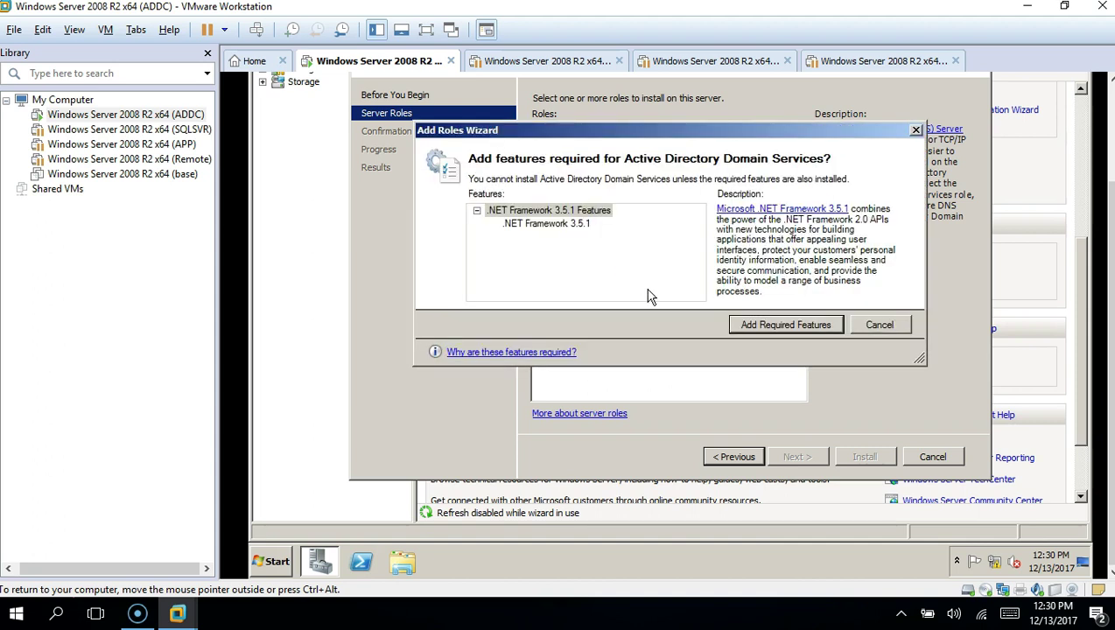
pyautogui.click(772, 328)
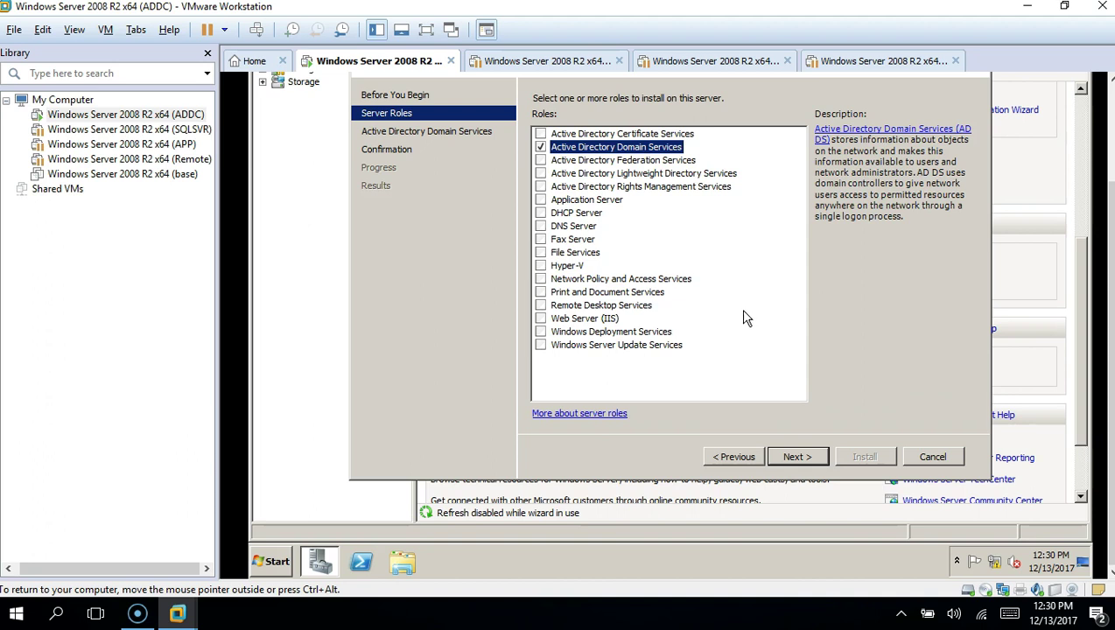
pyautogui.click(797, 457)
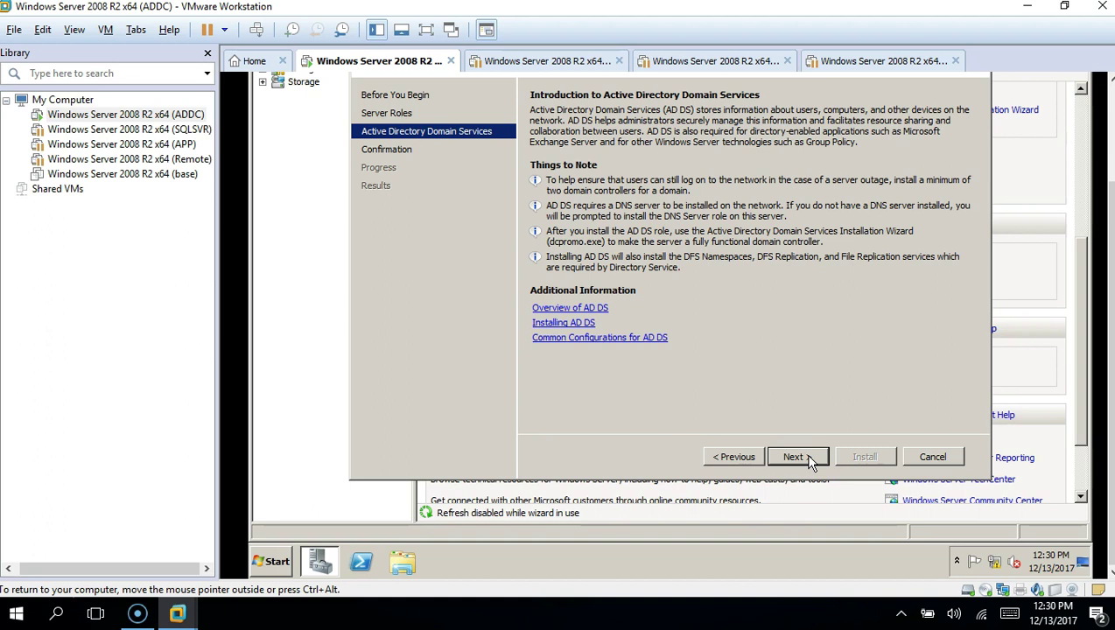
pyautogui.click(797, 457)
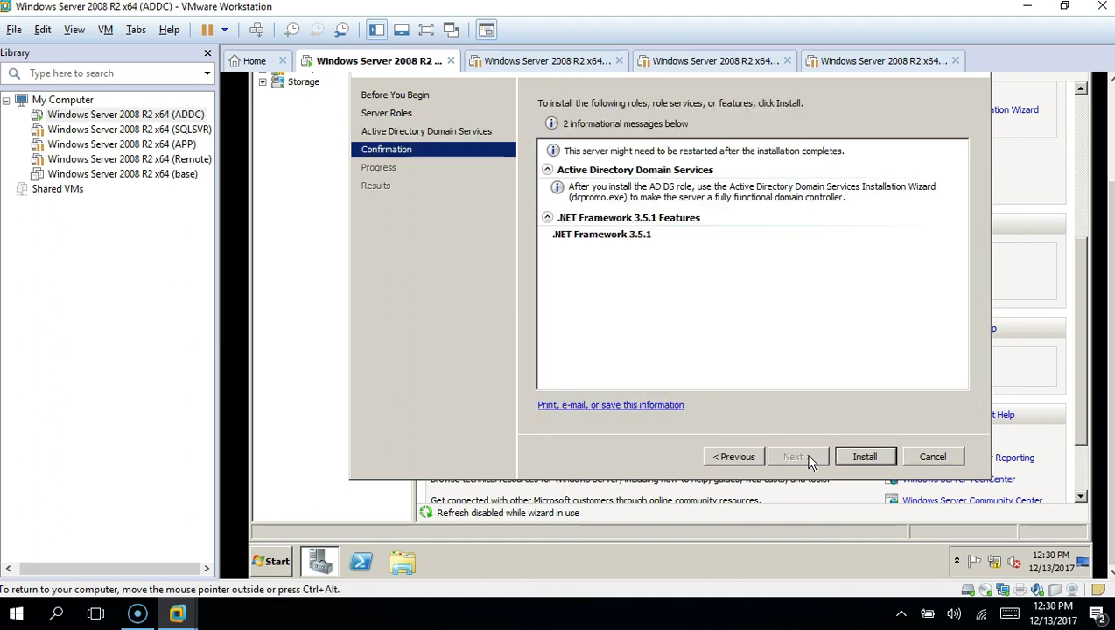
# Step: Install AD DS and .NET Framework 3.5.1, then close the results to launch dcpromo.exe
pyautogui.click(854, 462)
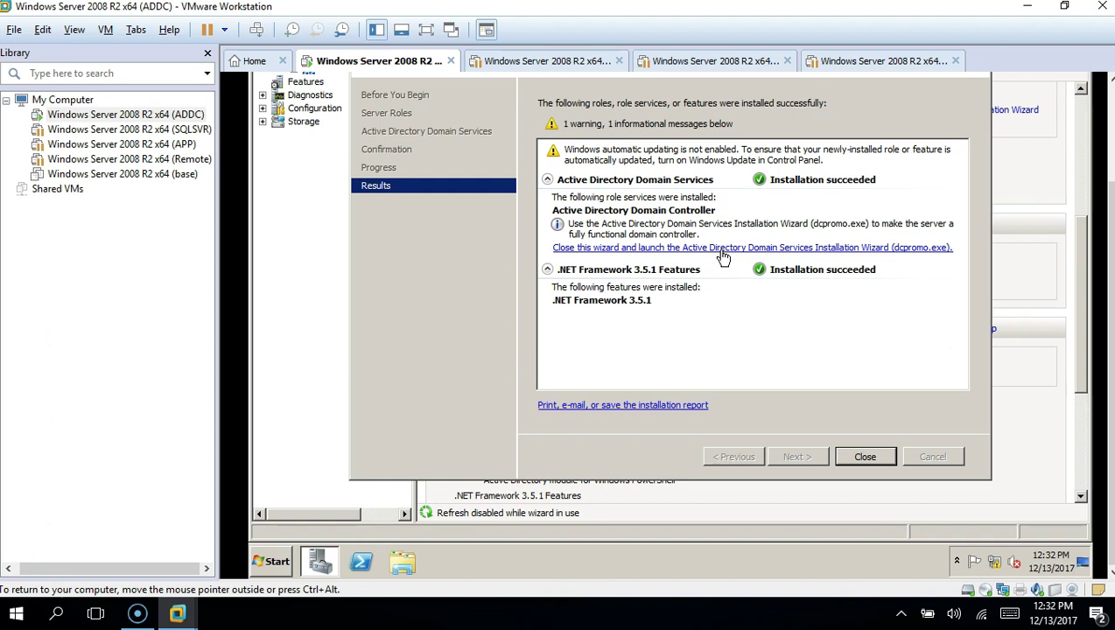
pyautogui.click(722, 250)
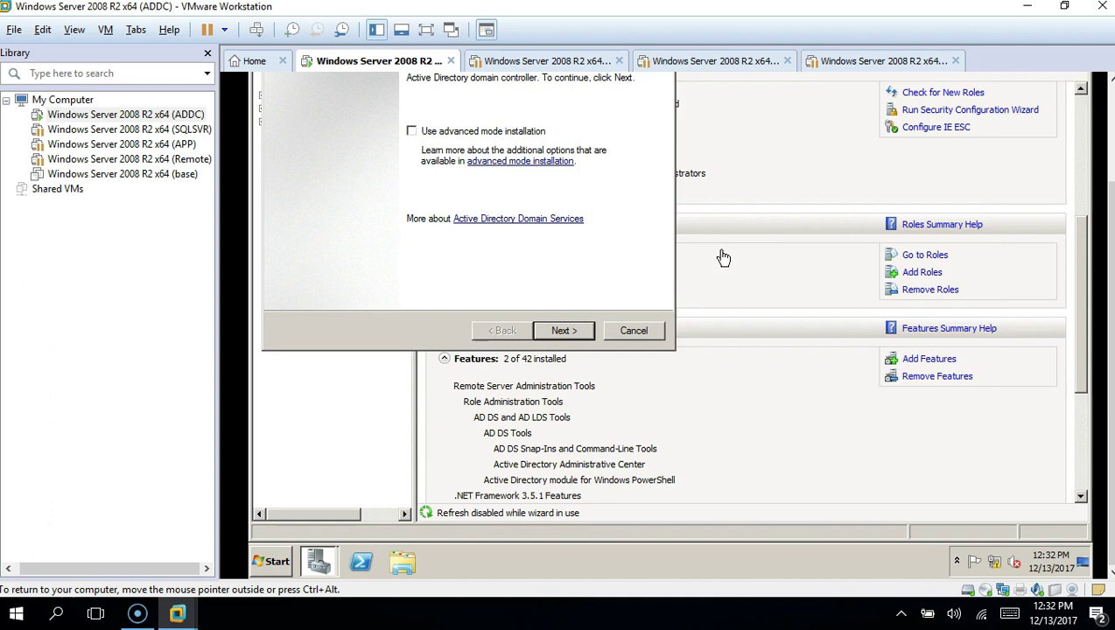
pyautogui.click(1083, 257)
pyautogui.moveTo(1083, 257); pyautogui.dragTo(1081, 221)
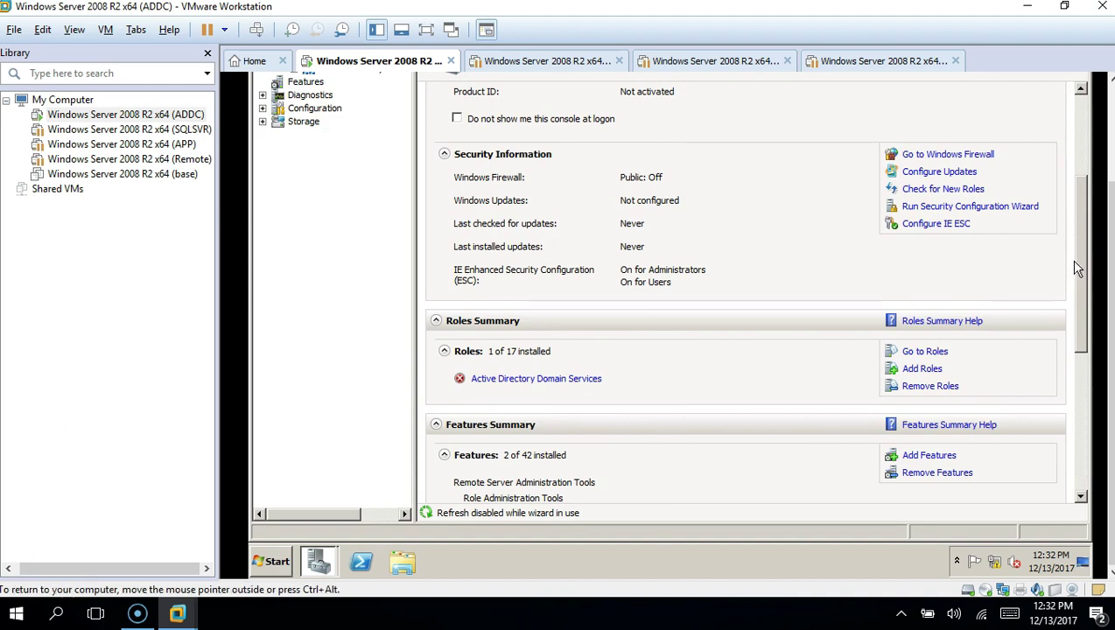
pyautogui.moveTo(1083, 271); pyautogui.dragTo(1075, 413)
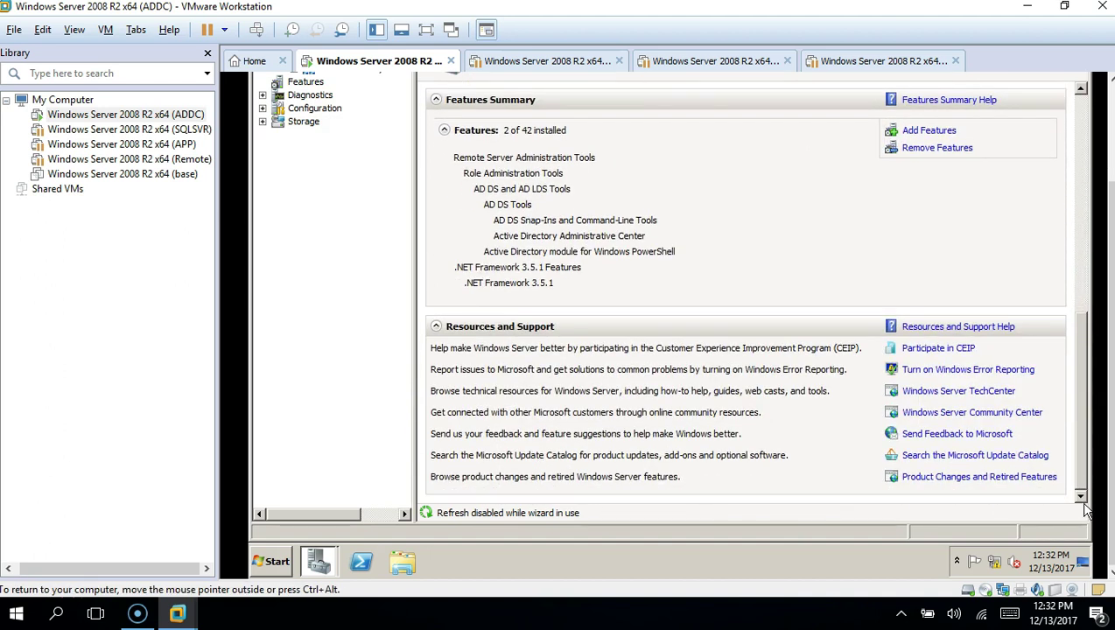
pyautogui.moveTo(1104, 512); pyautogui.dragTo(1098, 344)
# Step: In dcpromo, choose a new domain in a new forest with root FQDN netwexp.com
pyautogui.click(1051, 82)
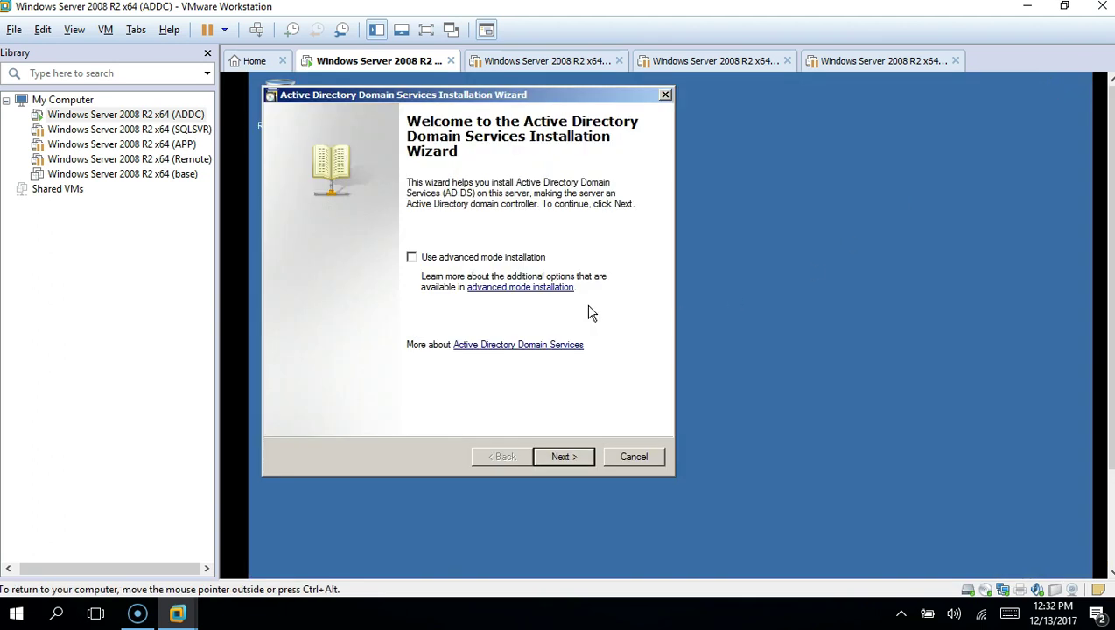
pyautogui.click(560, 457)
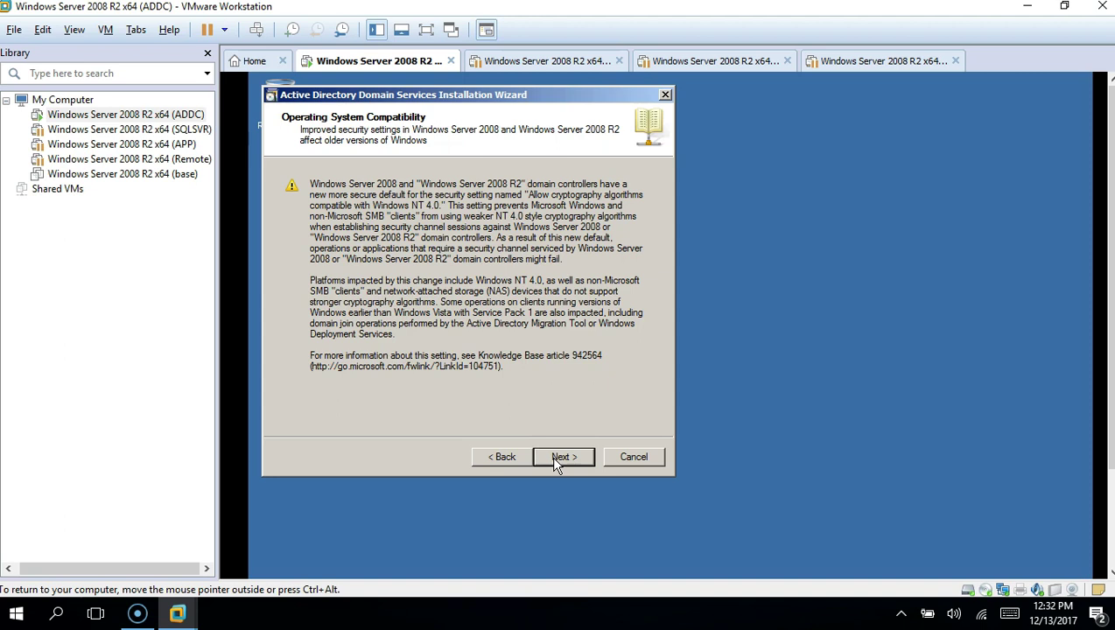
pyautogui.click(560, 458)
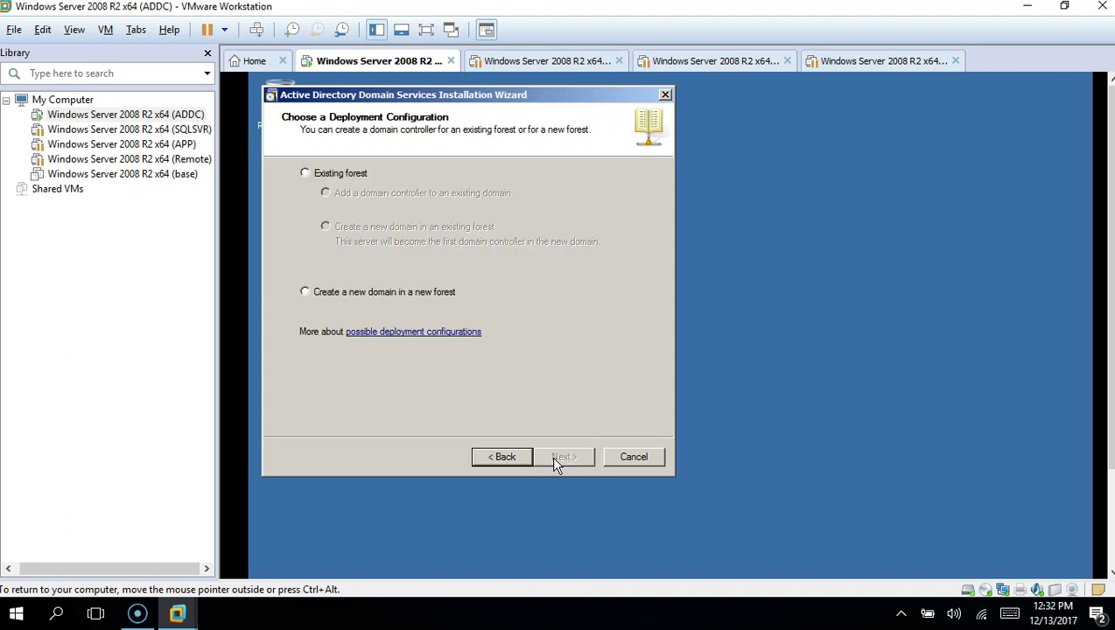
pyautogui.click(397, 296)
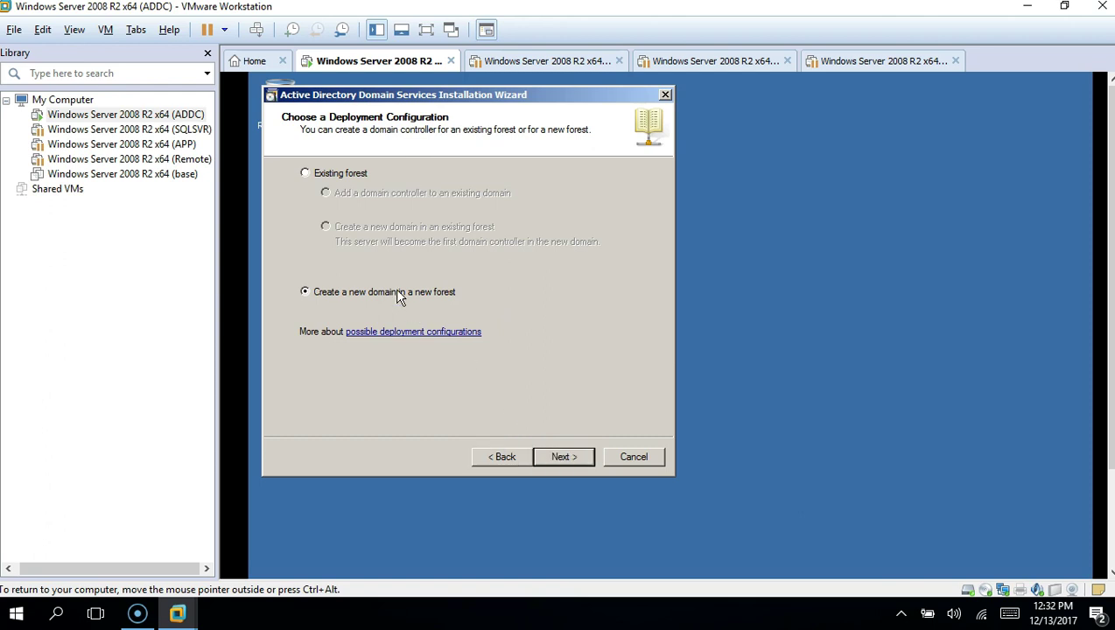
pyautogui.click(567, 459)
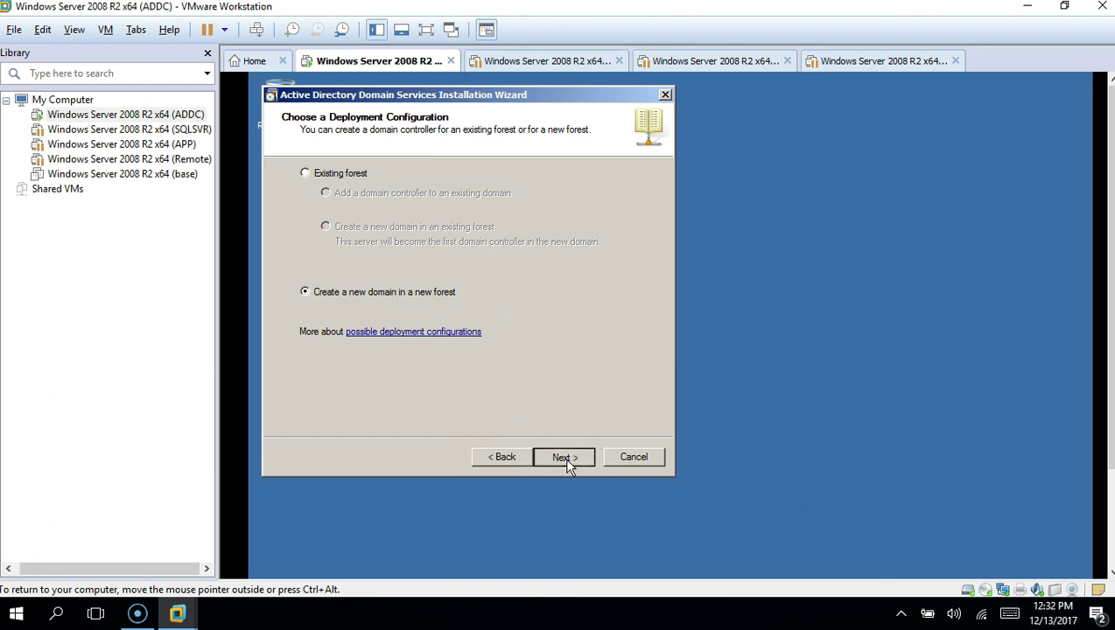
pyautogui.write('netwexp')
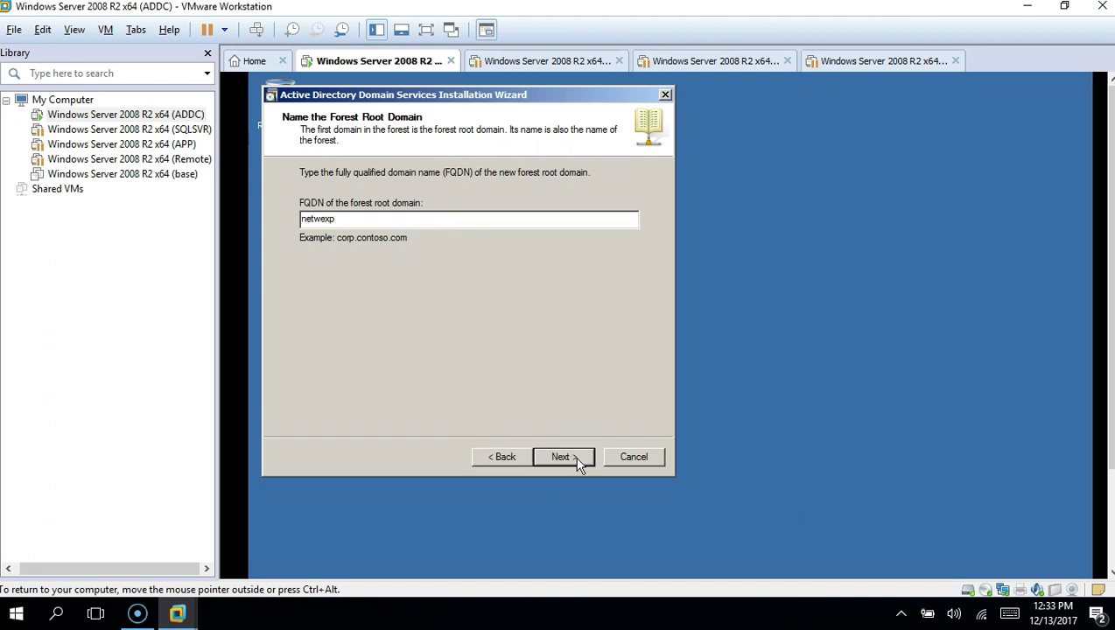
pyautogui.write('.com')
# Step: Accept netwexp.com and set the forest functional level to Windows Server 2008 R2
pyautogui.click(566, 458)
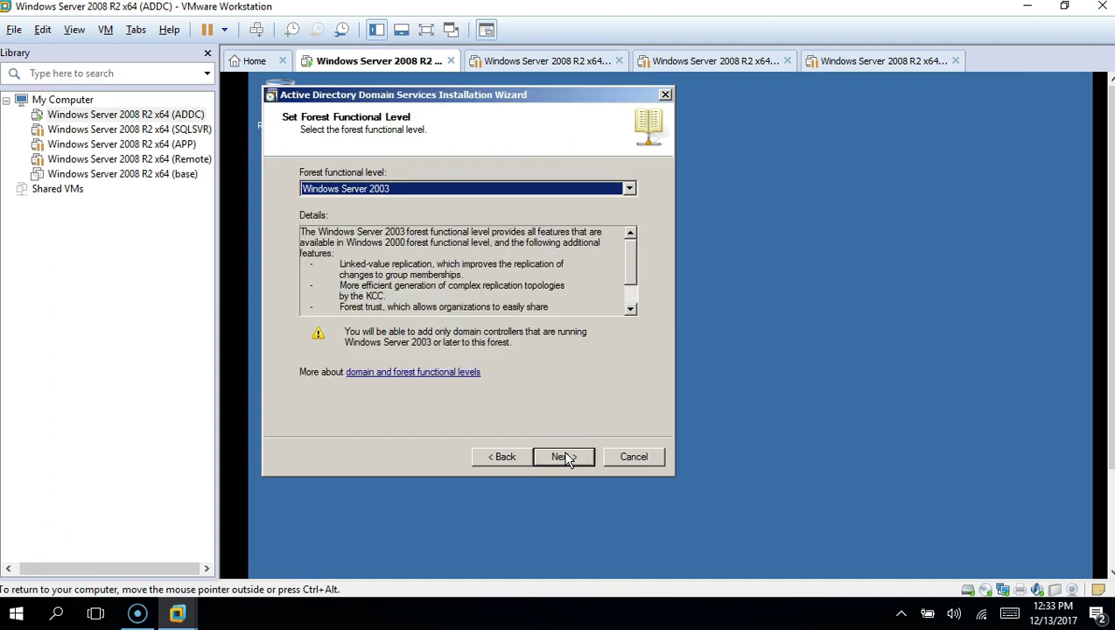
pyautogui.click(630, 189)
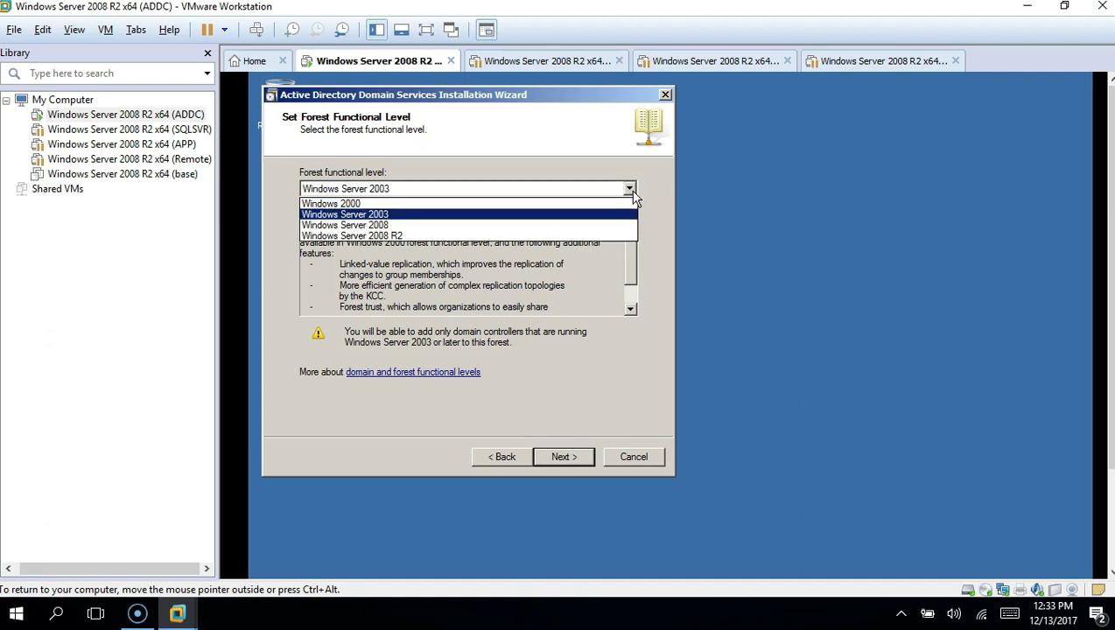
pyautogui.click(487, 237)
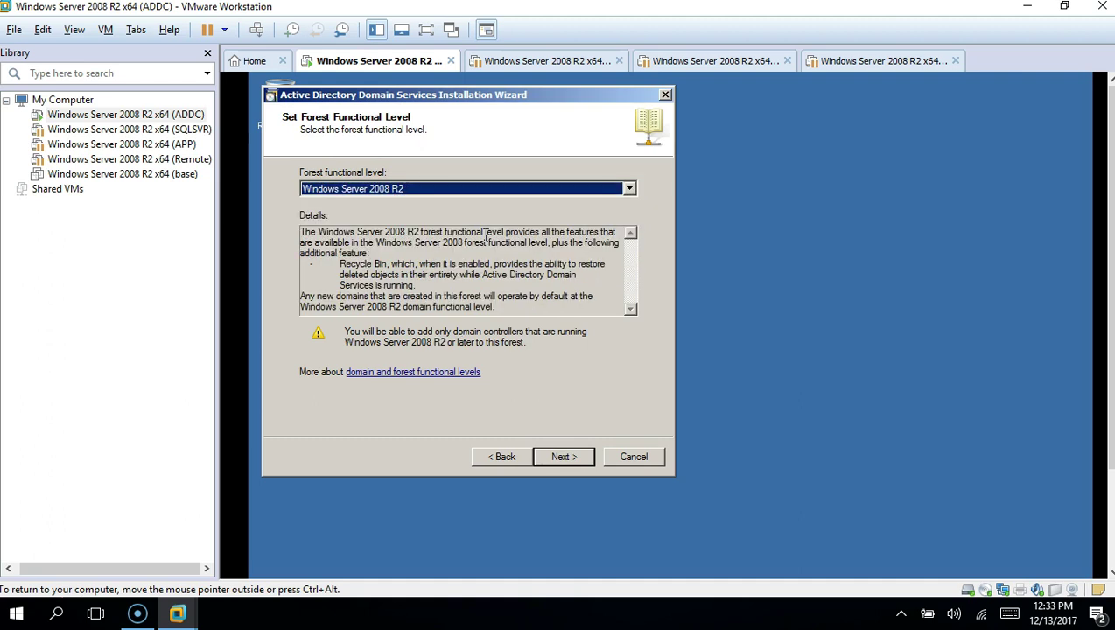
pyautogui.click(567, 457)
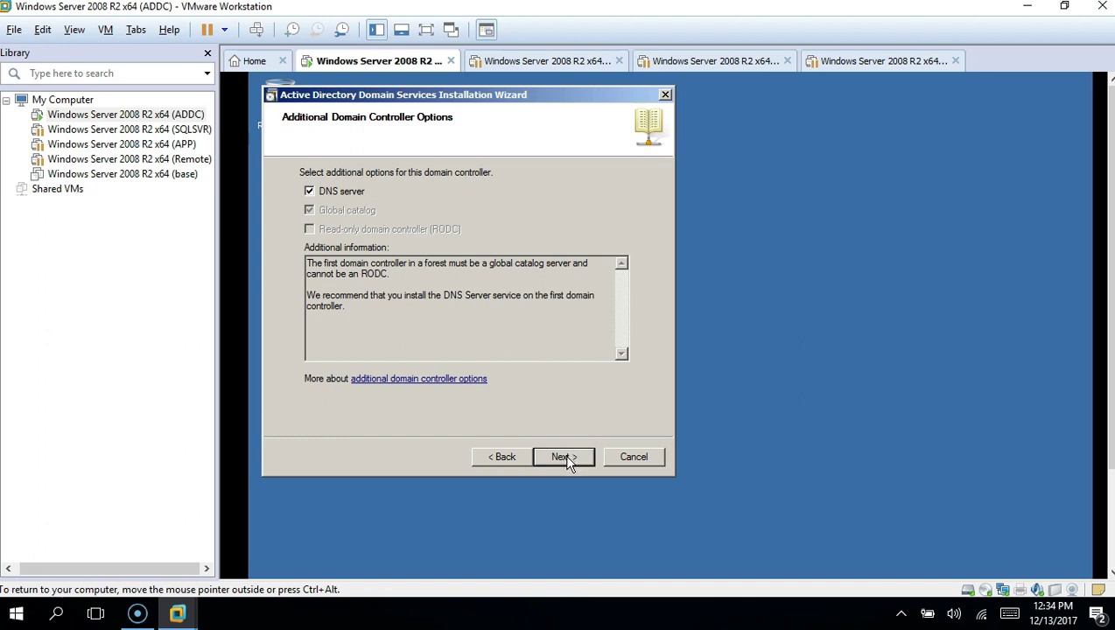
# Step: Keep DNS server and Global catalog checked and accept the DNS delegation warning
pyautogui.click(566, 459)
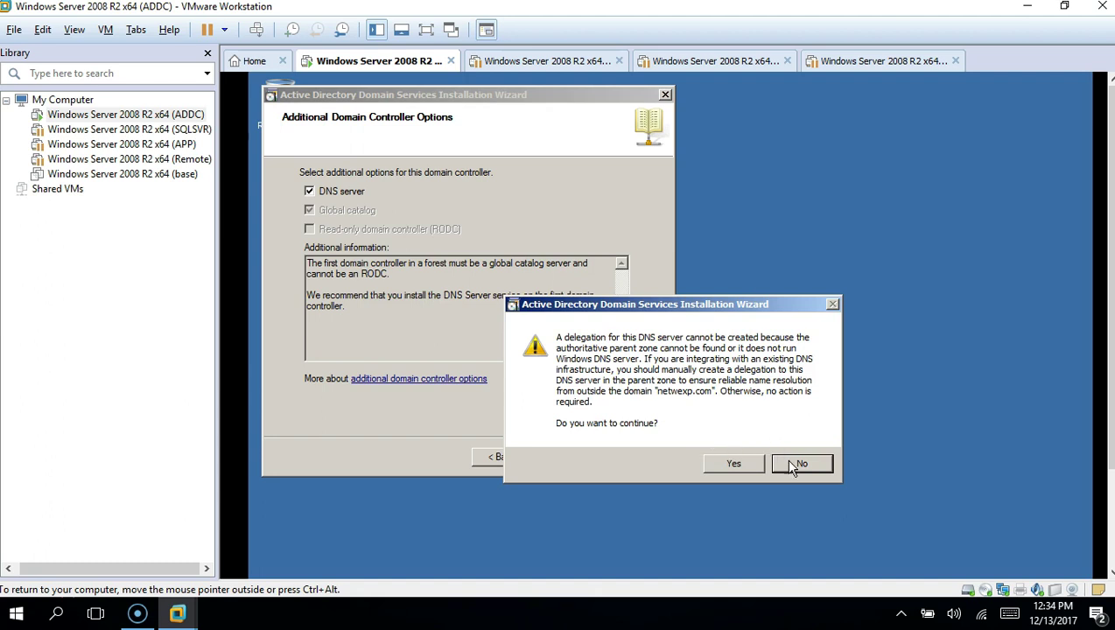
pyautogui.click(751, 464)
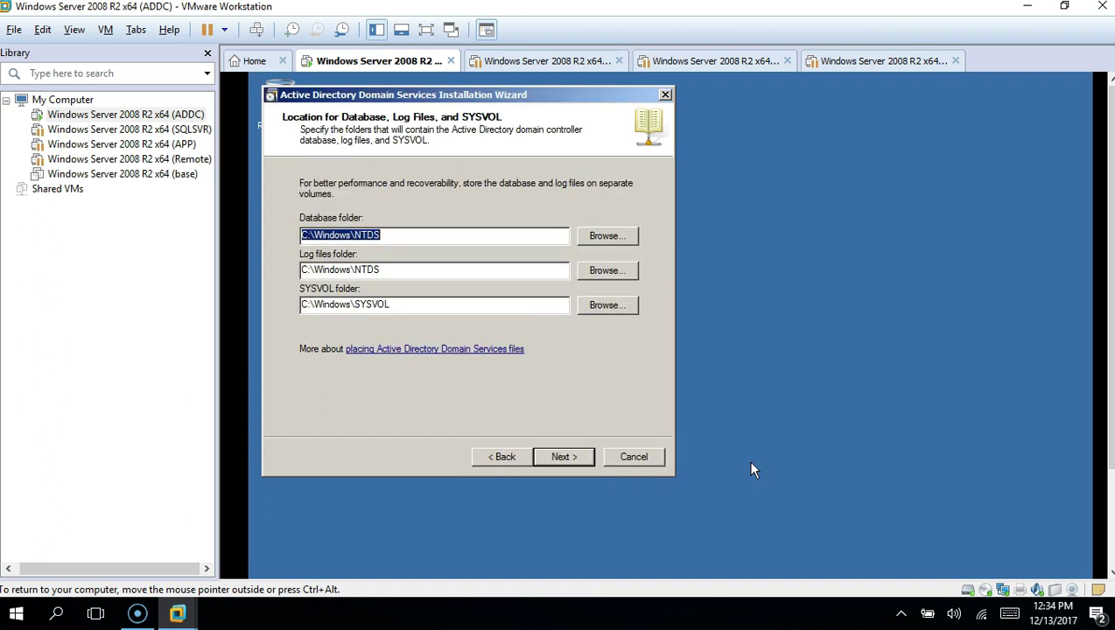
# Step: Keep default NTDS and SYSVOL folders, enter and confirm the Restore Mode password
pyautogui.click(565, 461)
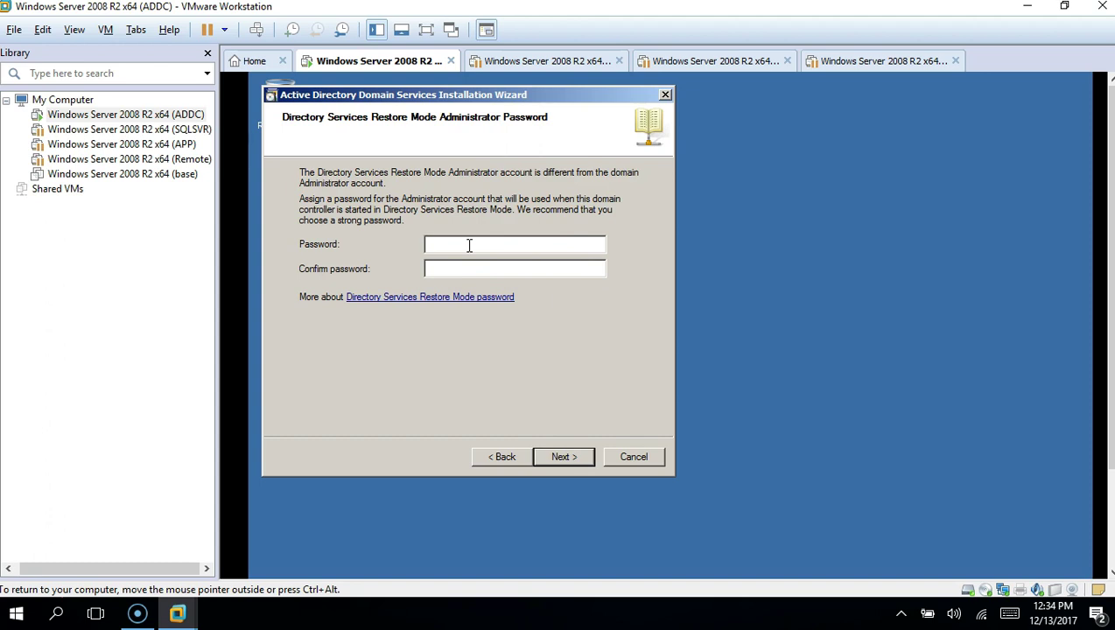
pyautogui.write('Pa$$w0rdPa$$w0rd')
pyautogui.click(581, 462)
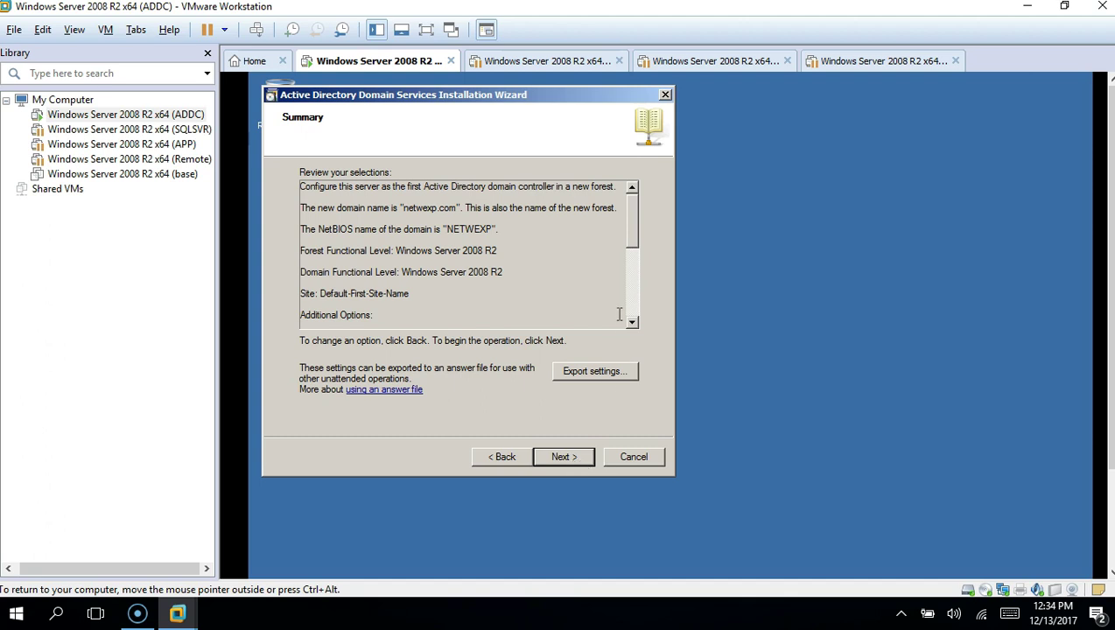
# Step: Run the AD DS configuration for netwexp.com and finish the wizard
pyautogui.click(567, 456)
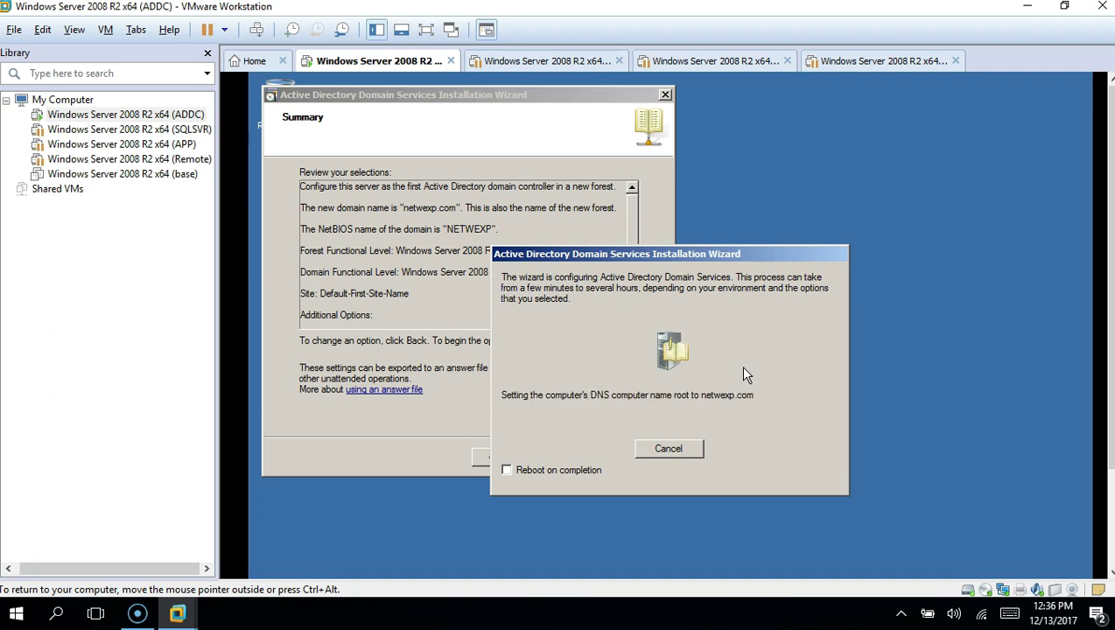
pyautogui.click(565, 457)
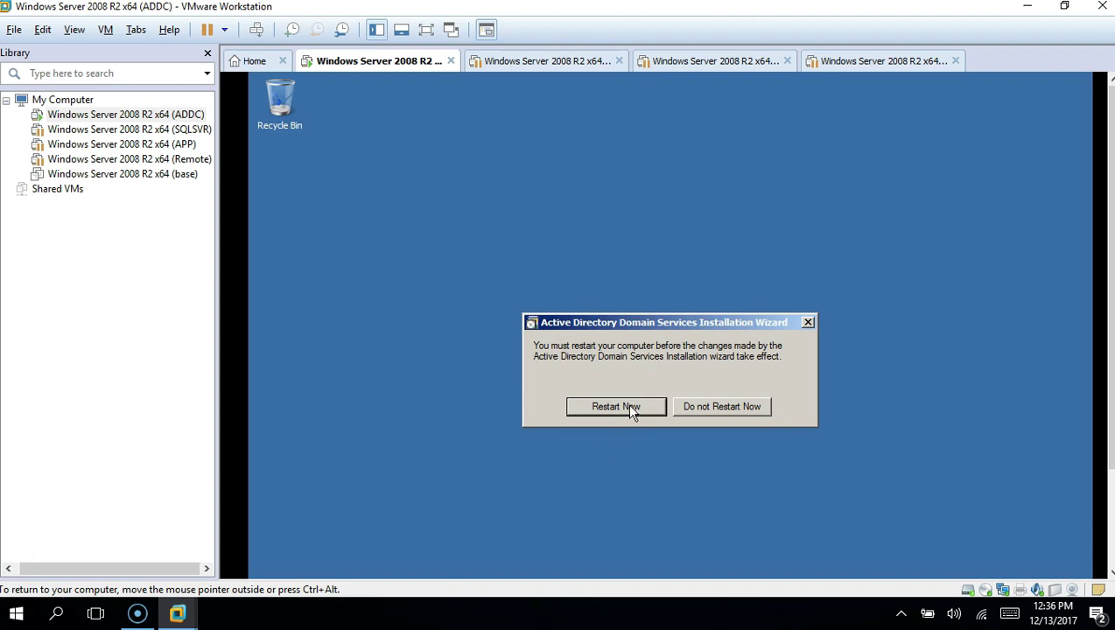
# Step: Restart the server and send Ctrl+Alt+Delete to reach the NETWEXP\Administrator logon
pyautogui.click(616, 407)
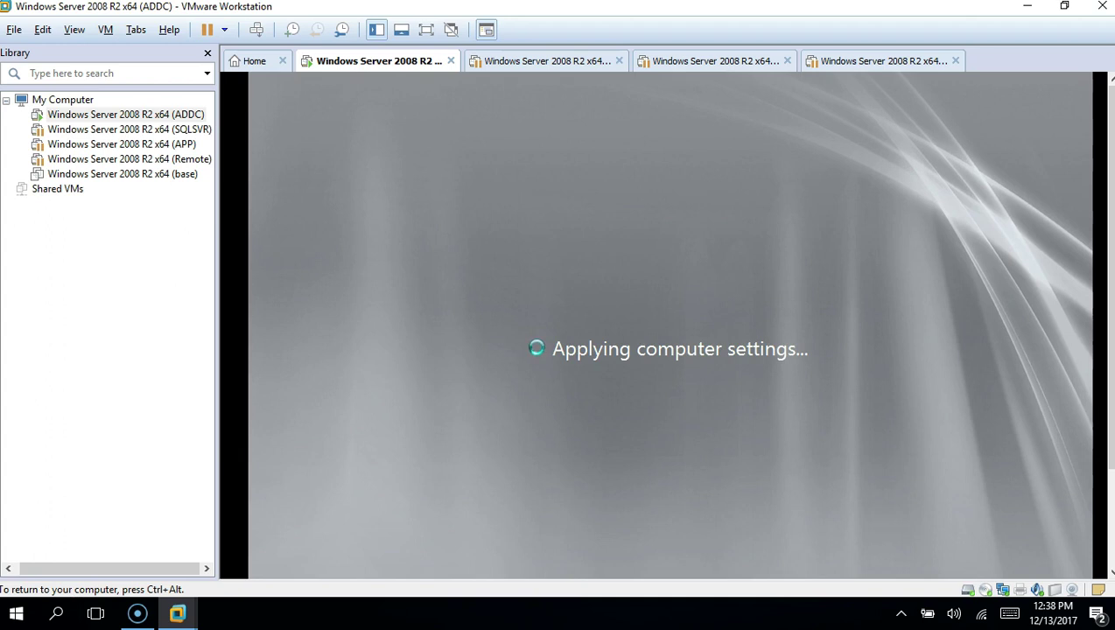
pyautogui.scroll(-3, 1114, 394)
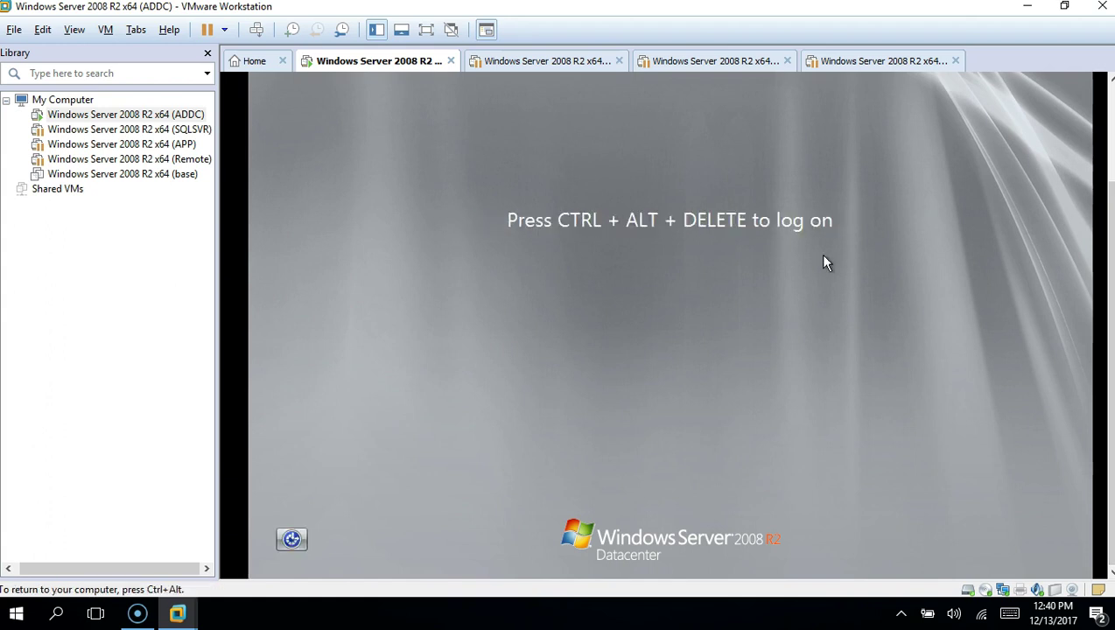
pyautogui.press('ctrl+alt+Insert')
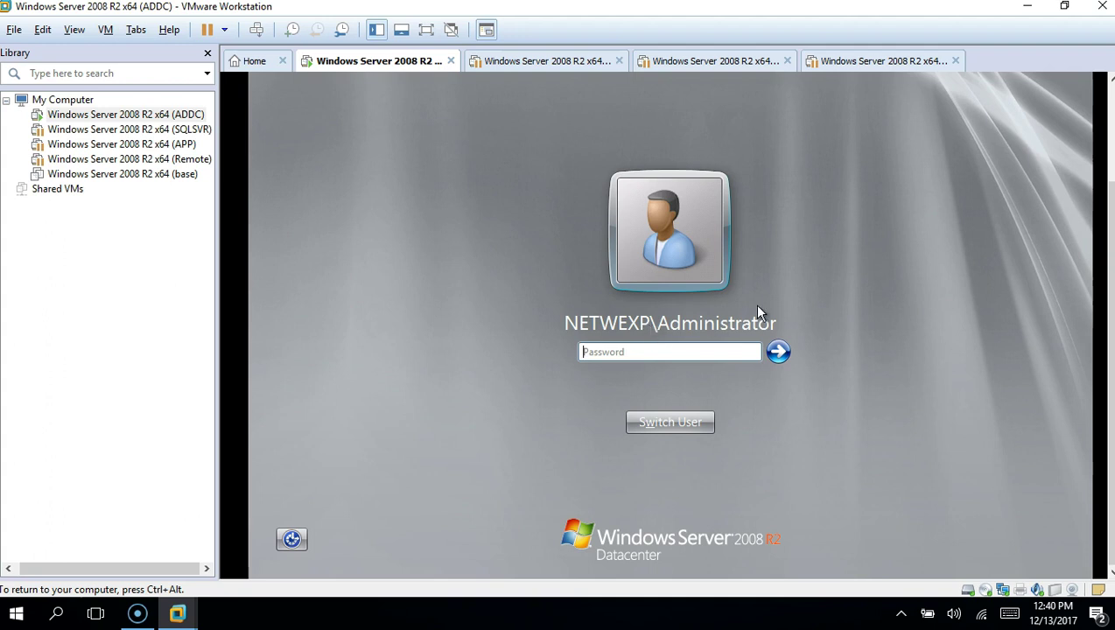
# Step: Log on as the domain administrator and view roles on ADDC.netwexp.com in Initial Configuration Tasks
pyautogui.click(649, 353)
pyautogui.write('••••••••')
pyautogui.click(774, 355)
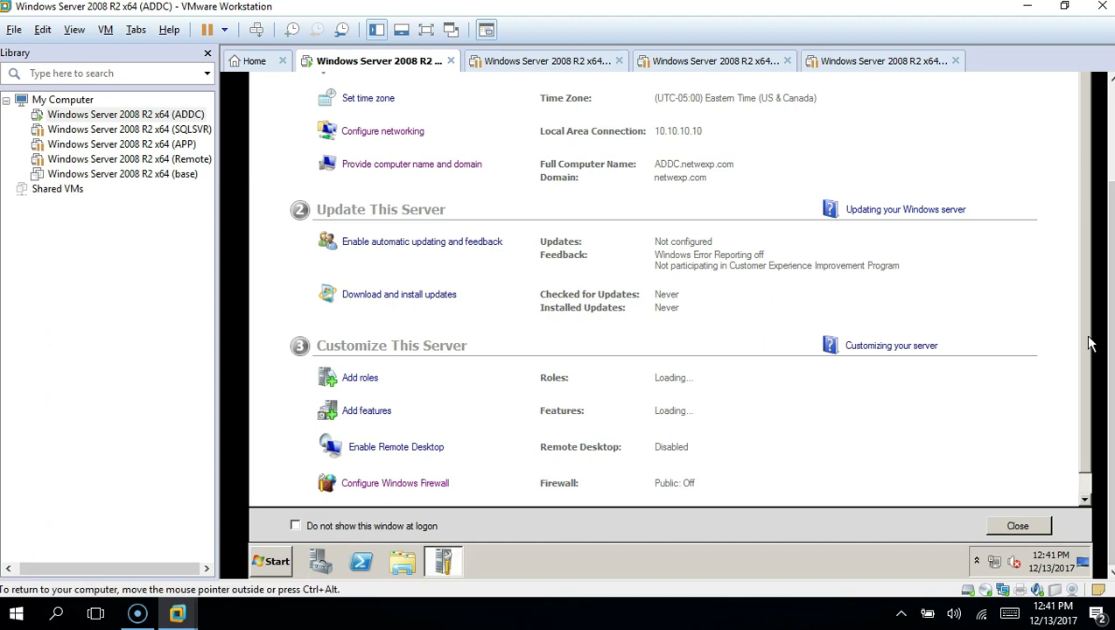
pyautogui.scroll(-1, 1088, 377)
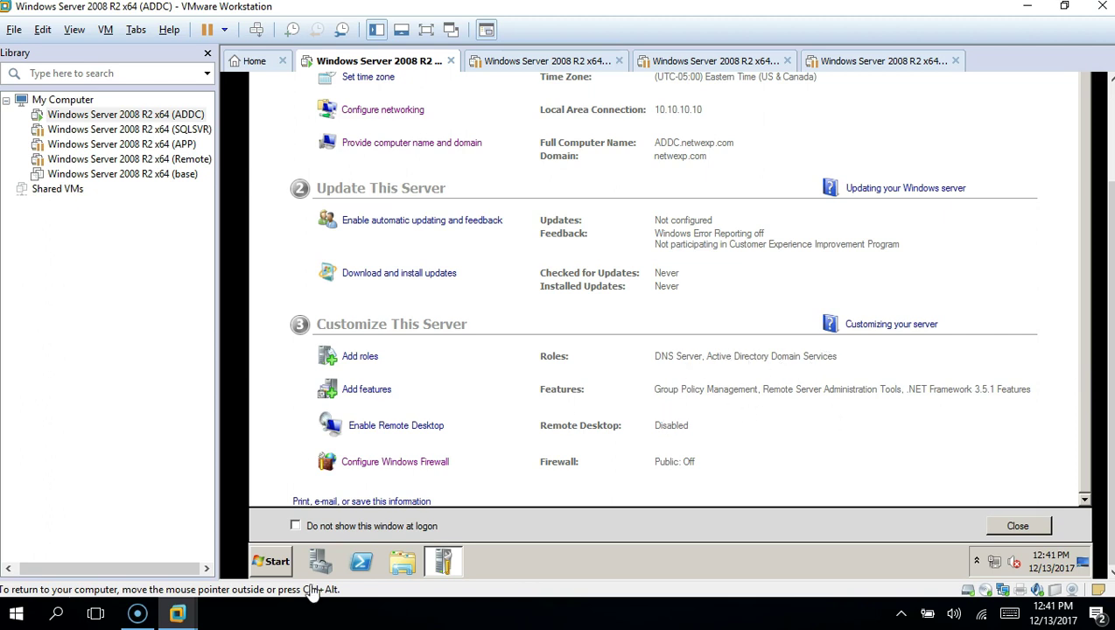
pyautogui.click(272, 567)
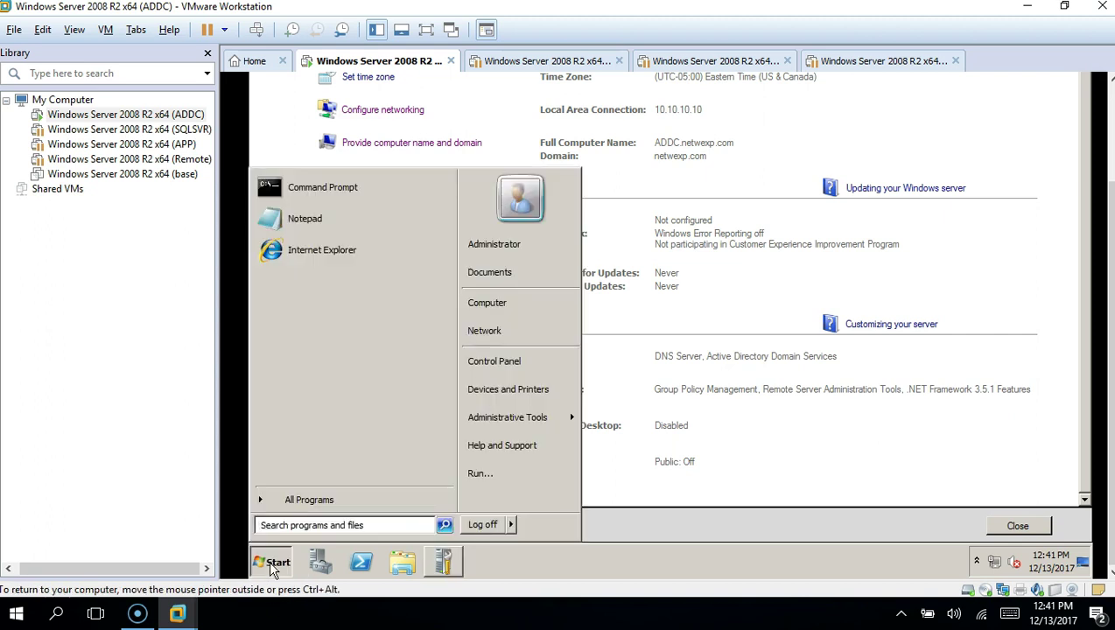
pyautogui.moveTo(494, 418)
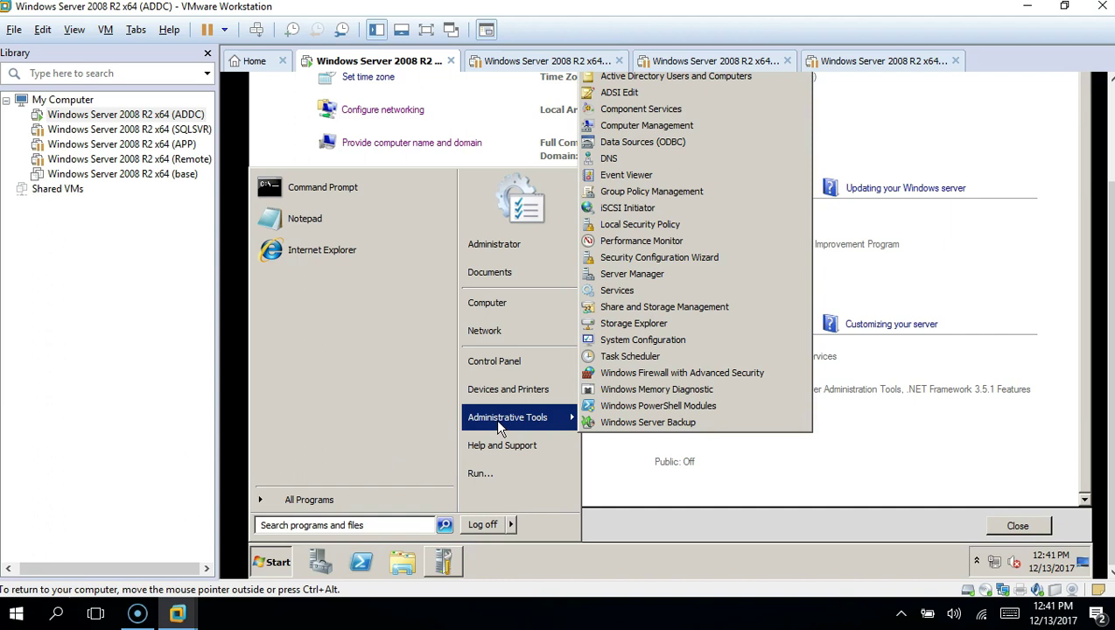
pyautogui.click(714, 79)
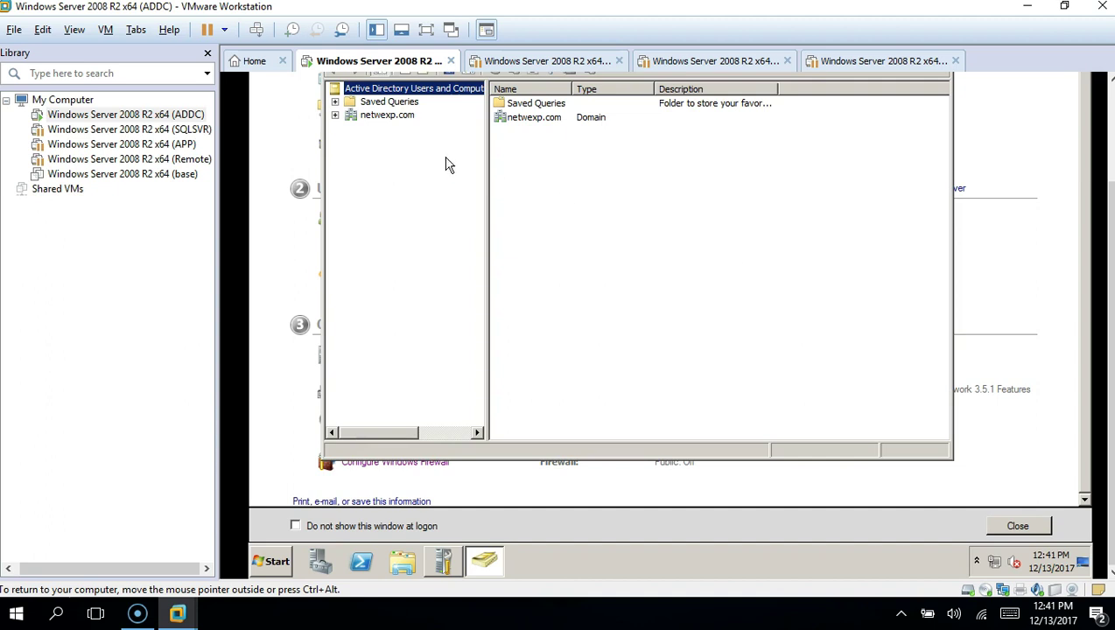
pyautogui.click(335, 115)
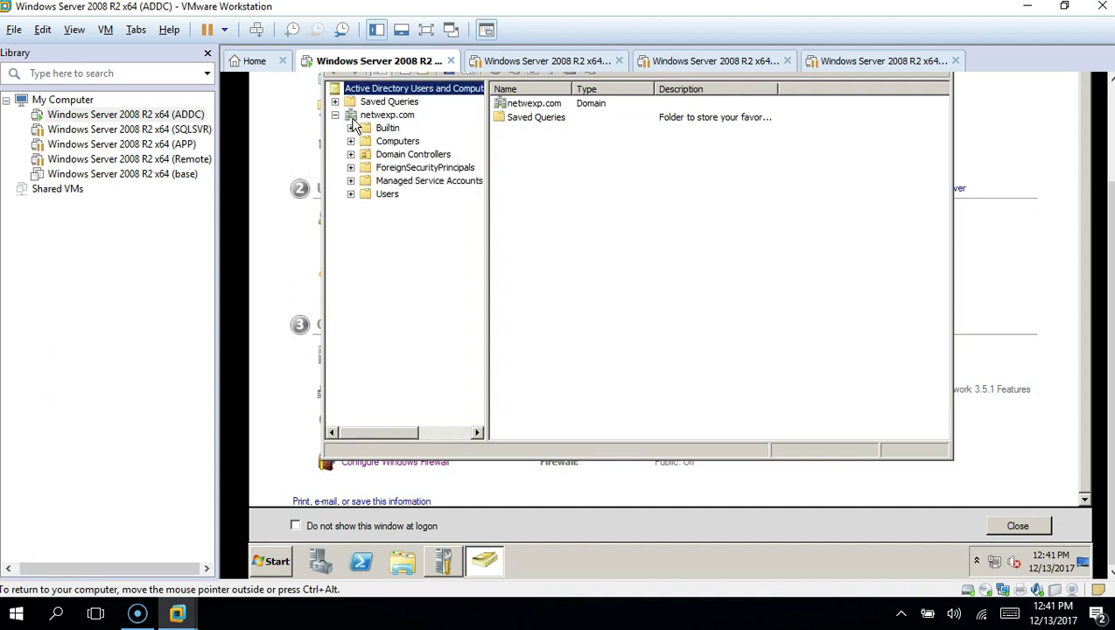
pyautogui.click(351, 193)
pyautogui.click(388, 195)
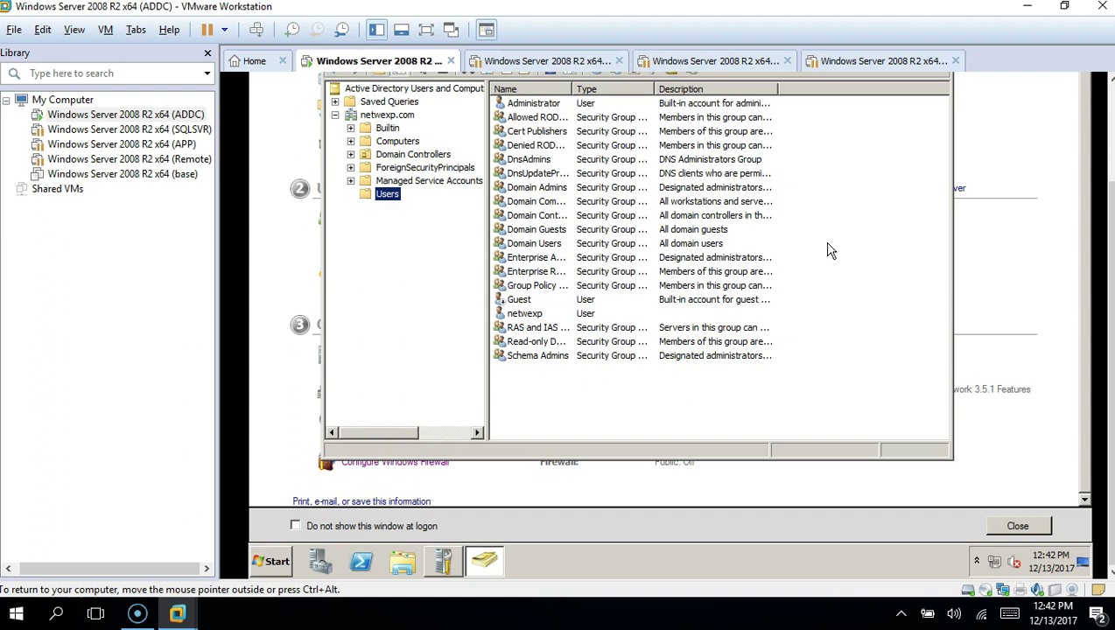
pyautogui.moveTo(1110, 274); pyautogui.dragTo(1111, 207)
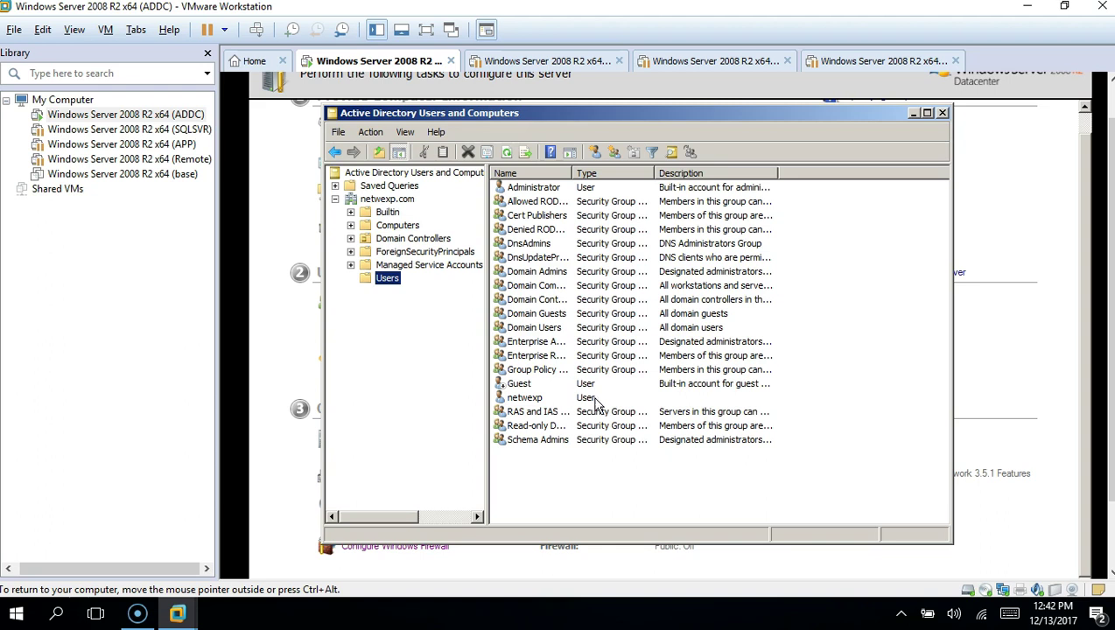
pyautogui.click(526, 401)
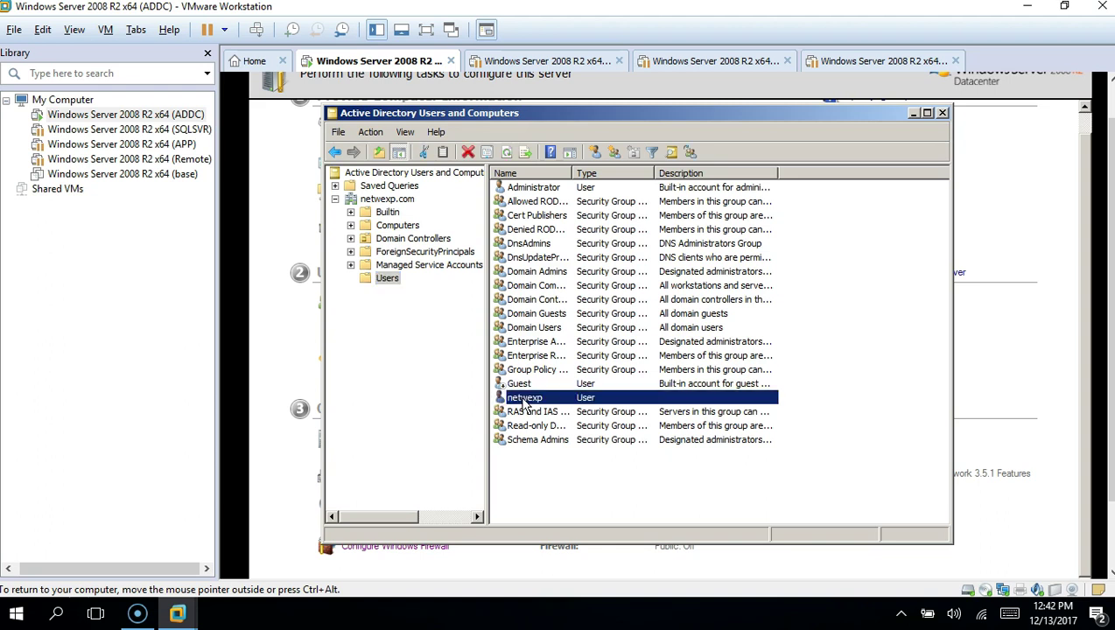
pyautogui.click(942, 113)
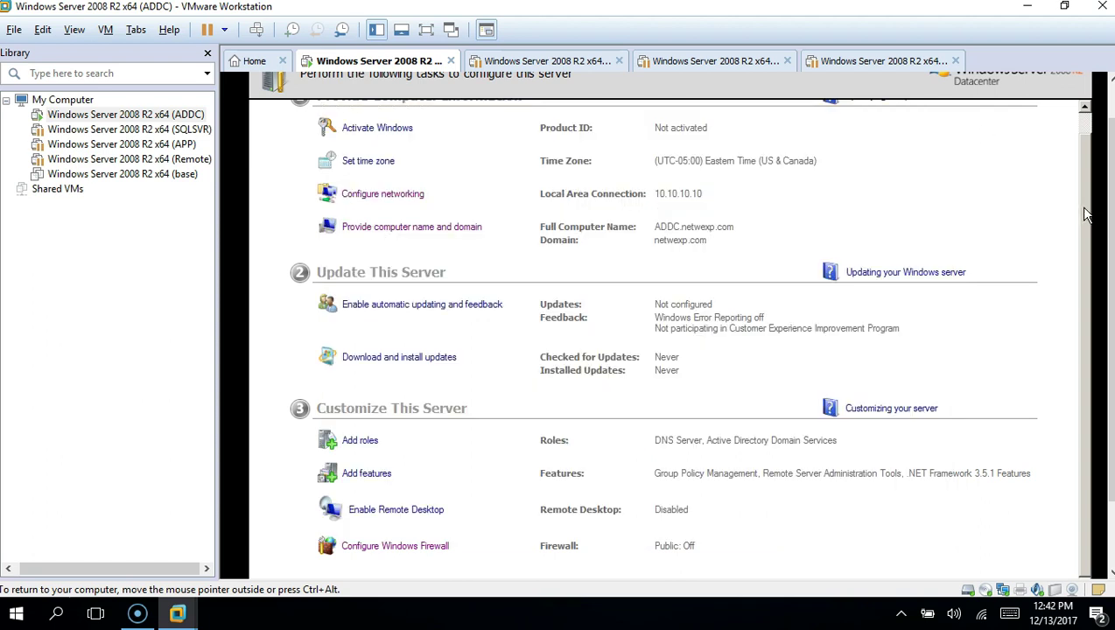
pyautogui.scroll(1, 1086, 215)
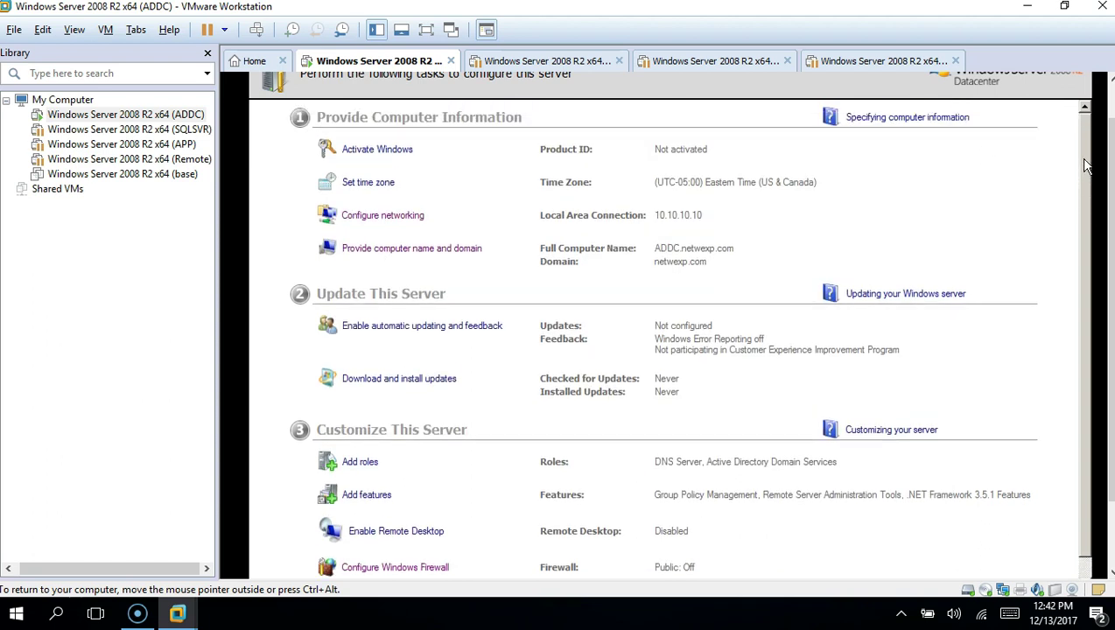
pyautogui.scroll(-1, 1085, 207)
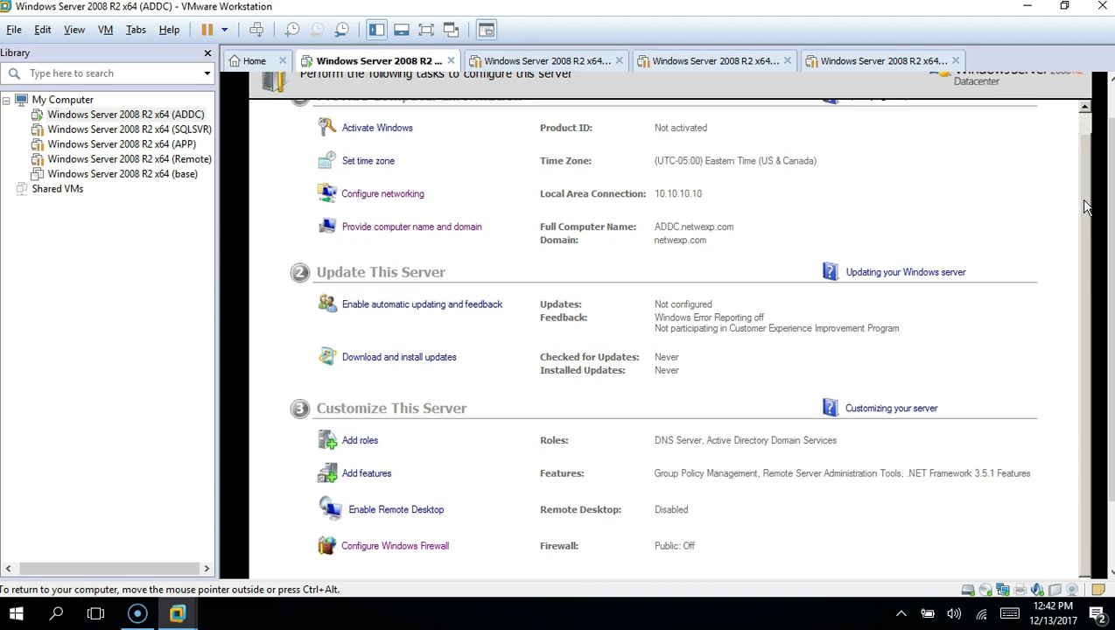